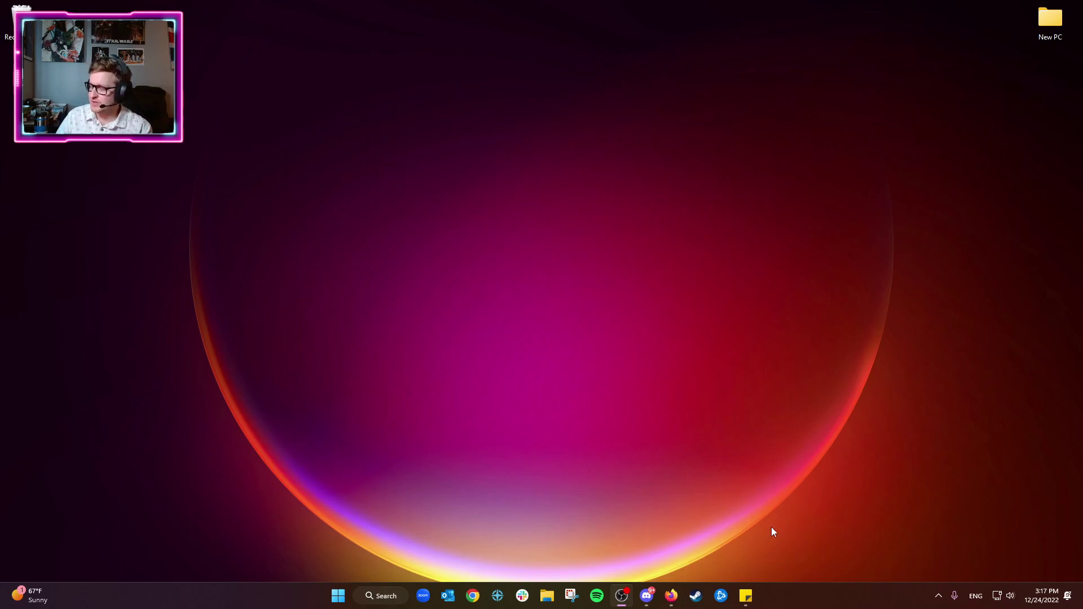
Launch Steam from the taskbar and go to the profile's Badges page with level, XP and card sets
click(696, 596)
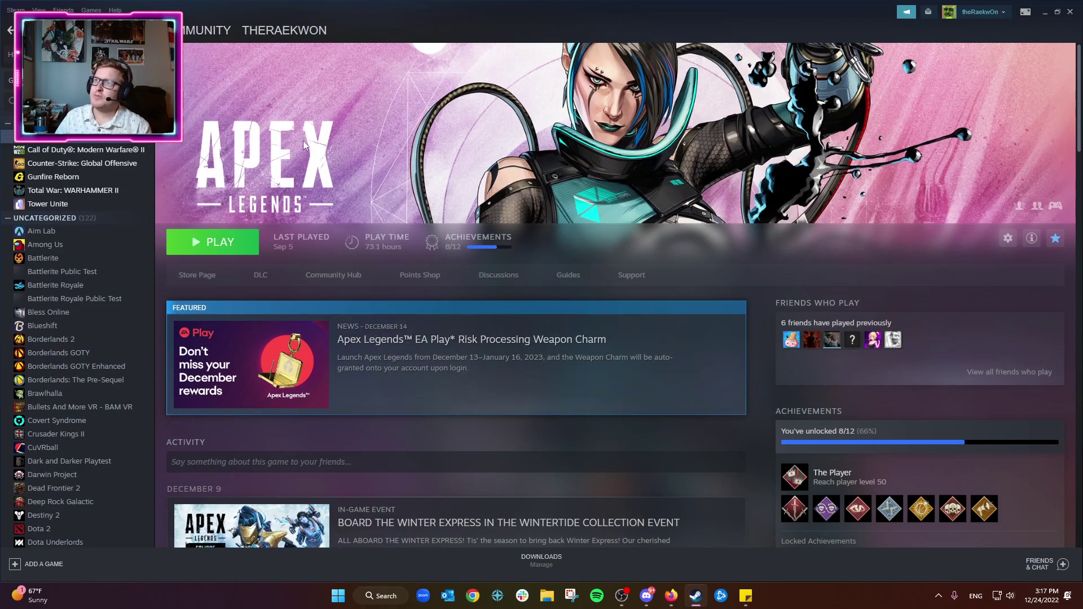
mouse_move(283, 30)
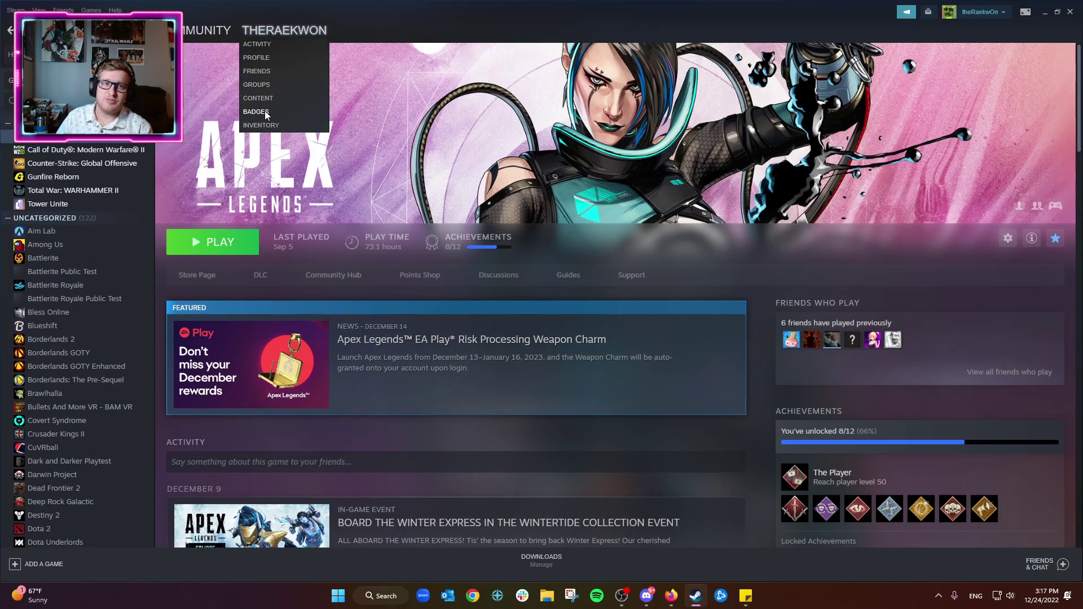
click(255, 111)
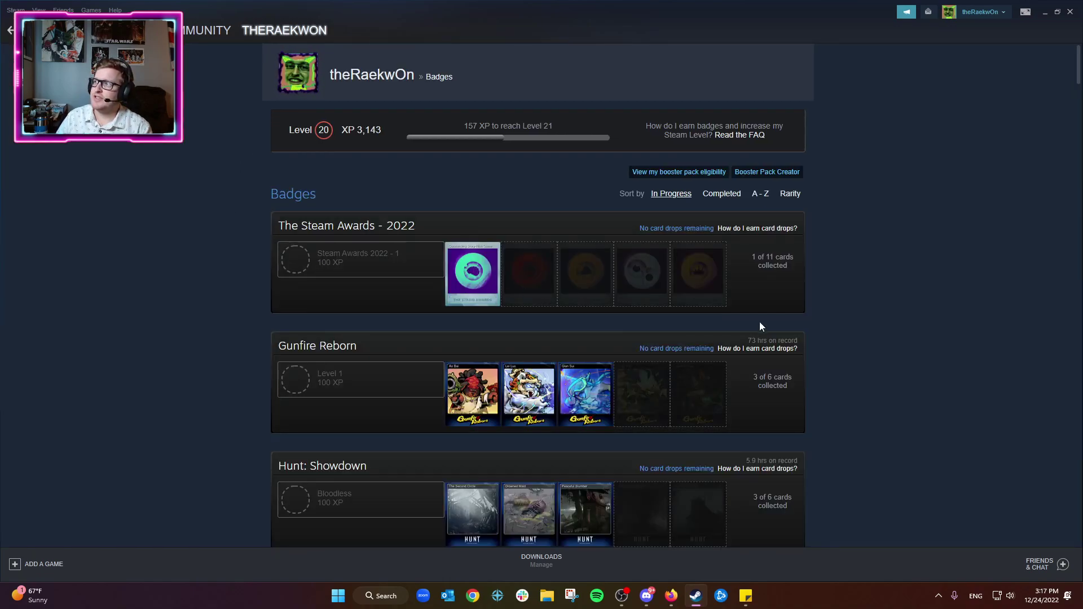
scroll(759, 326, down, 2)
scroll(757, 332, down, 3)
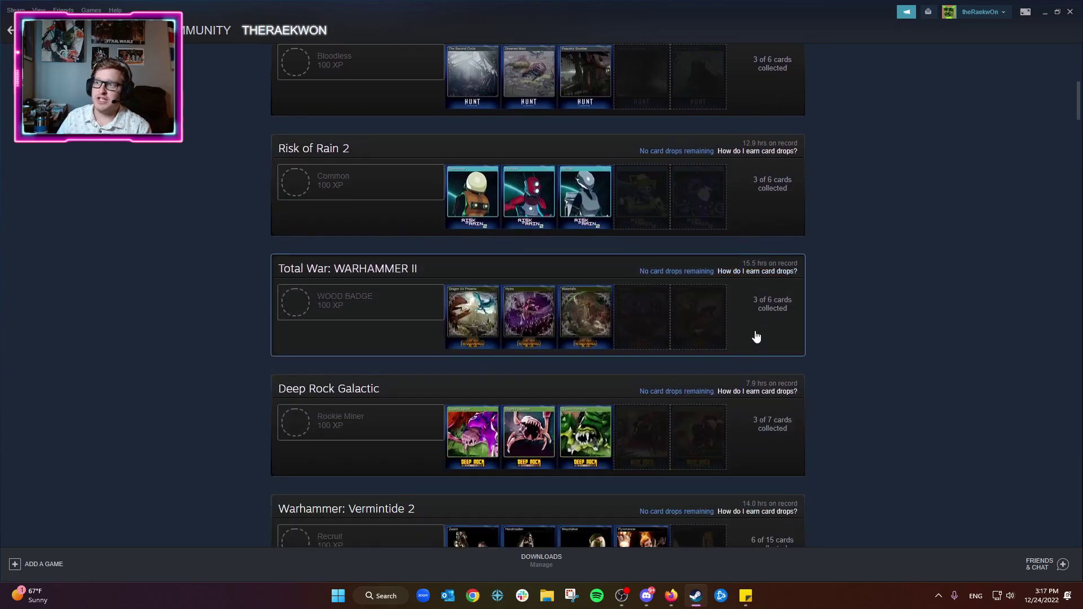
scroll(753, 335, down, 1)
scroll(507, 292, down, 1)
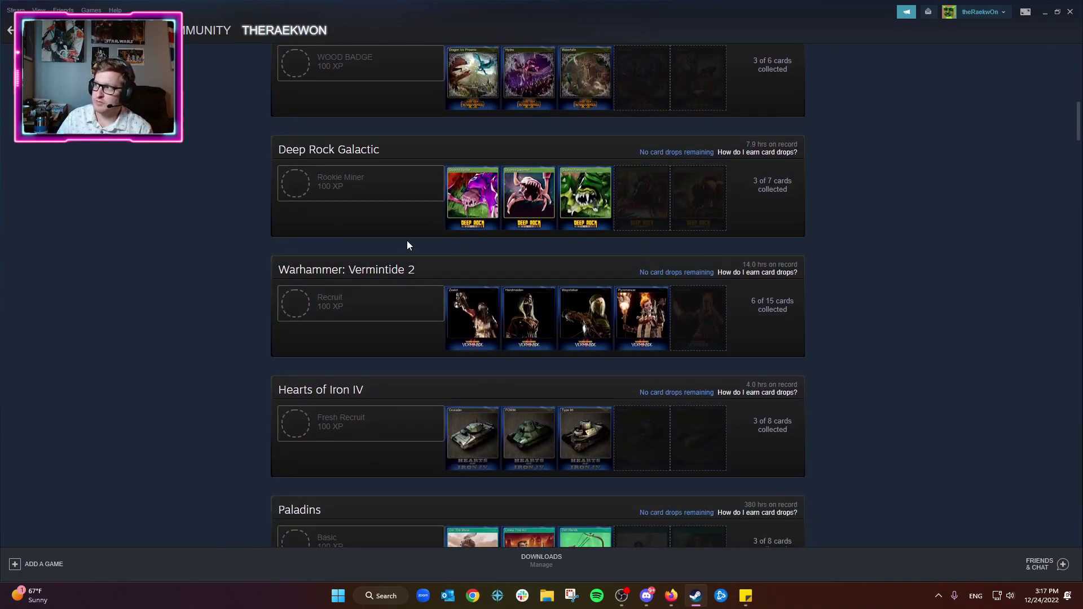
scroll(508, 251, down, 1)
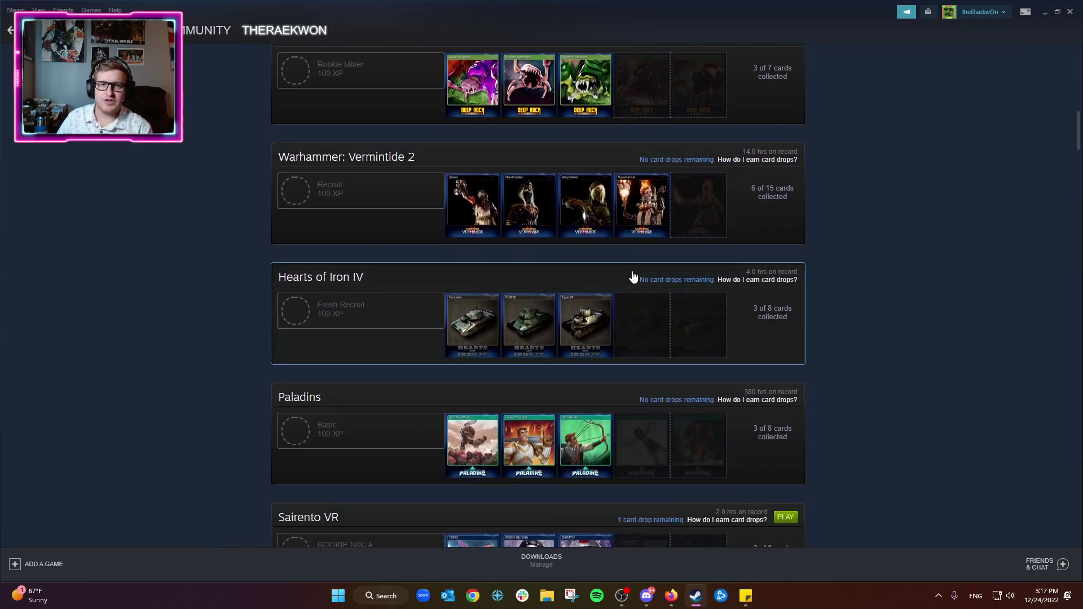
scroll(629, 274, up, 5)
scroll(621, 276, down, 4)
scroll(621, 275, down, 3)
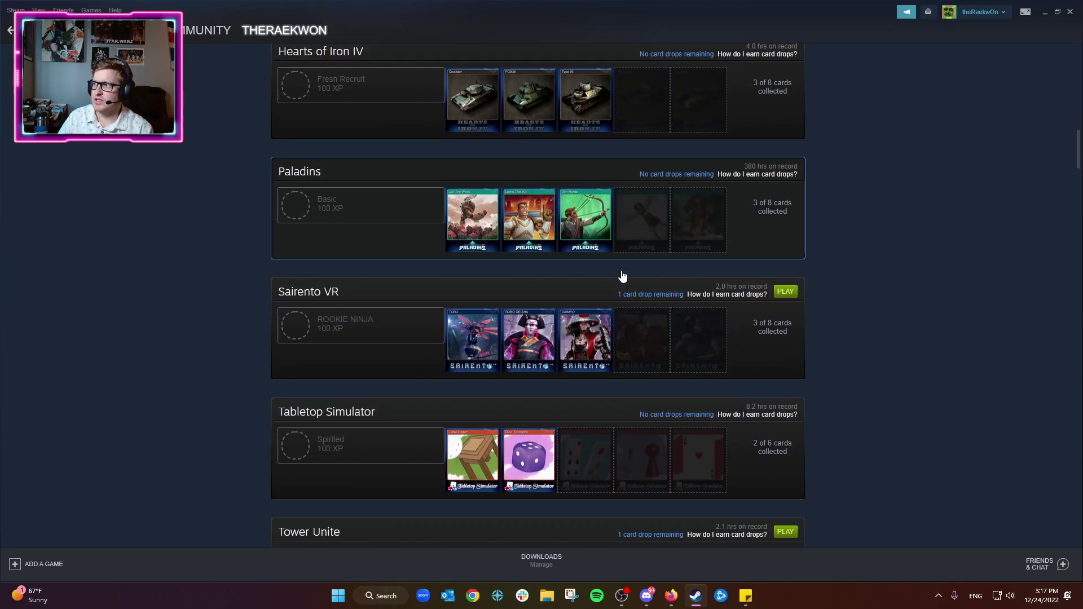
scroll(609, 279, down, 2)
scroll(508, 220, down, 2)
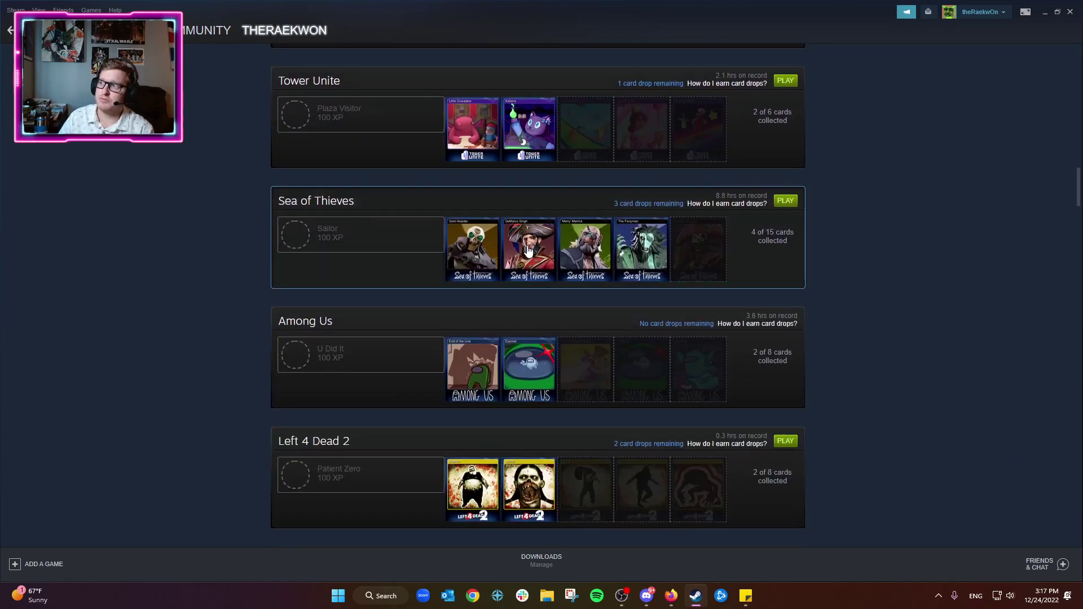
scroll(489, 258, down, 3)
scroll(488, 255, down, 4)
scroll(483, 253, down, 4)
scroll(478, 254, down, 4)
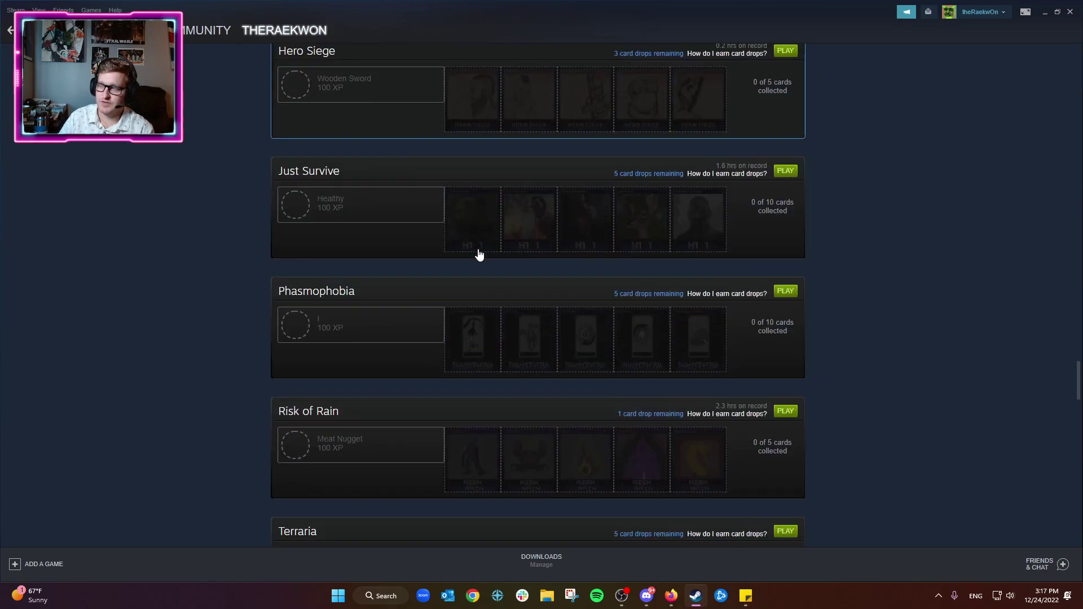
scroll(478, 255, down, 4)
scroll(477, 253, down, 3)
scroll(471, 251, down, 1)
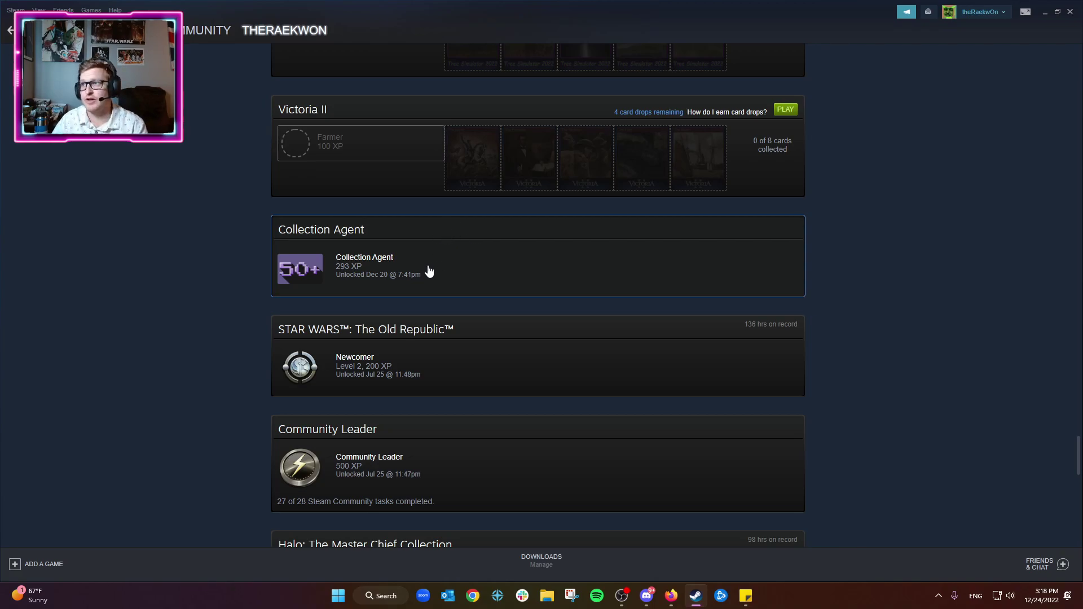
scroll(170, 269, down, 1)
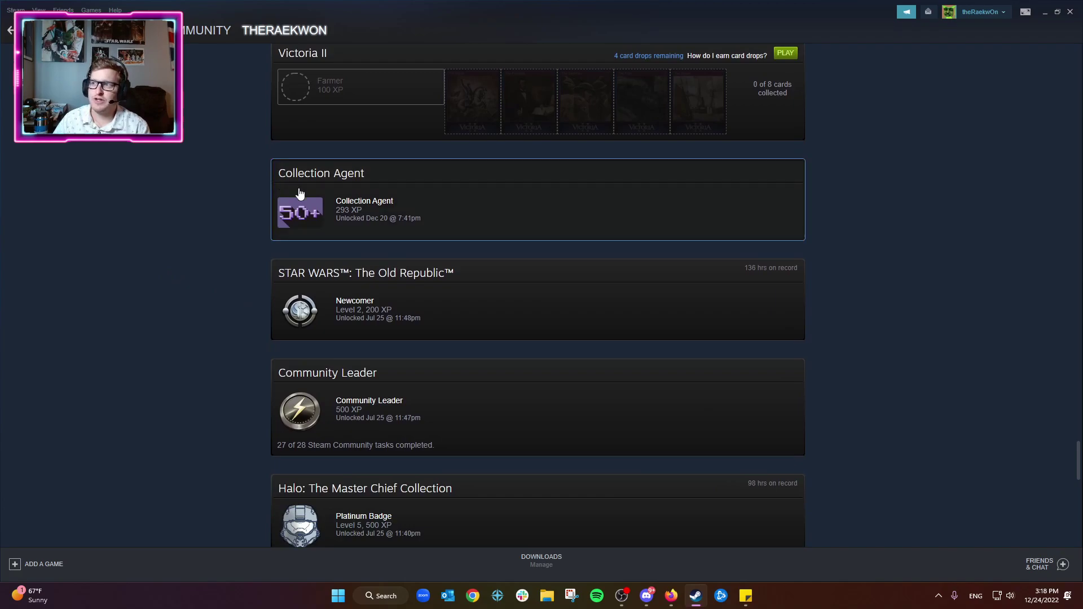
scroll(417, 219, up, 3)
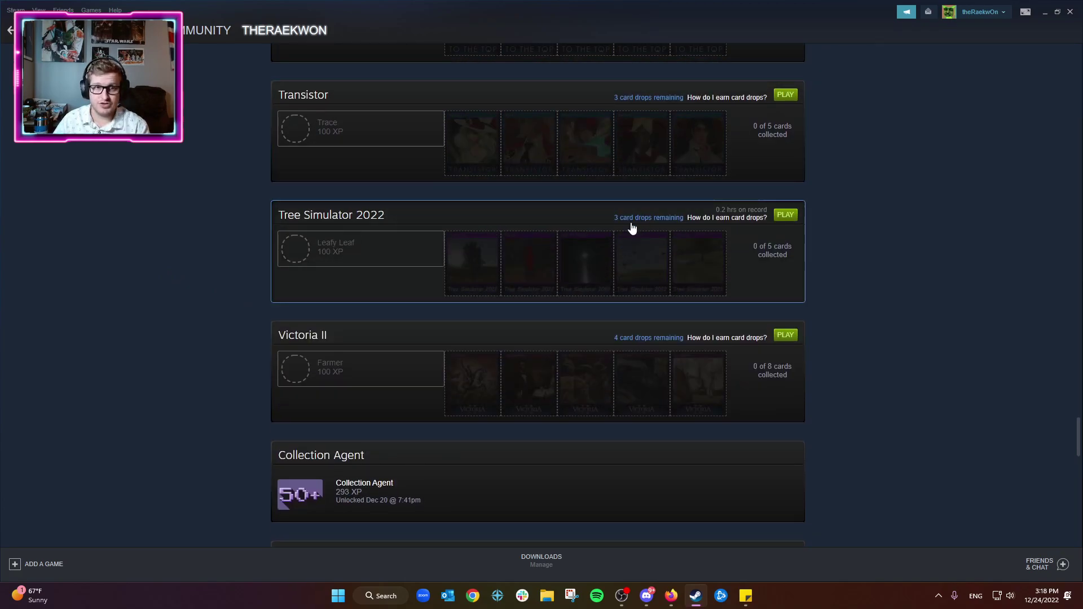
scroll(412, 336, down, 2)
scroll(390, 347, down, 2)
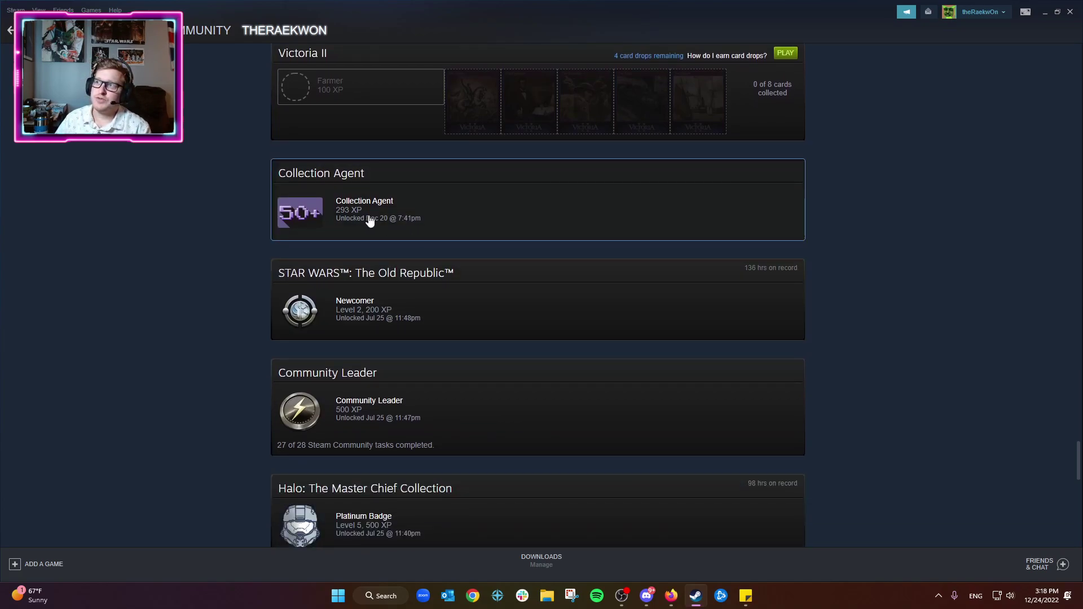
scroll(351, 223, down, 2)
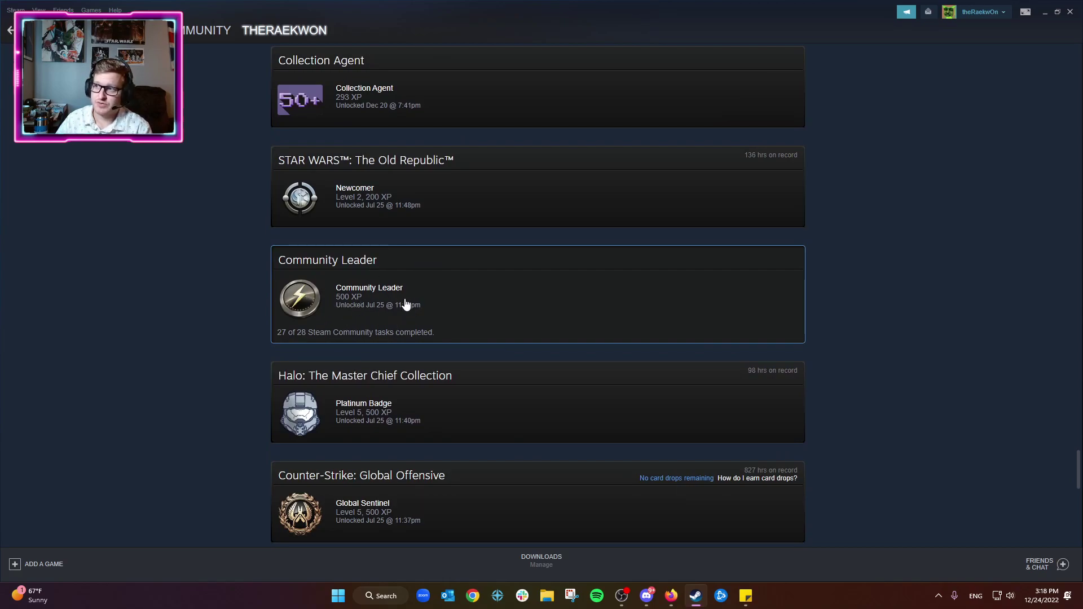
scroll(392, 305, down, 2)
scroll(382, 300, down, 2)
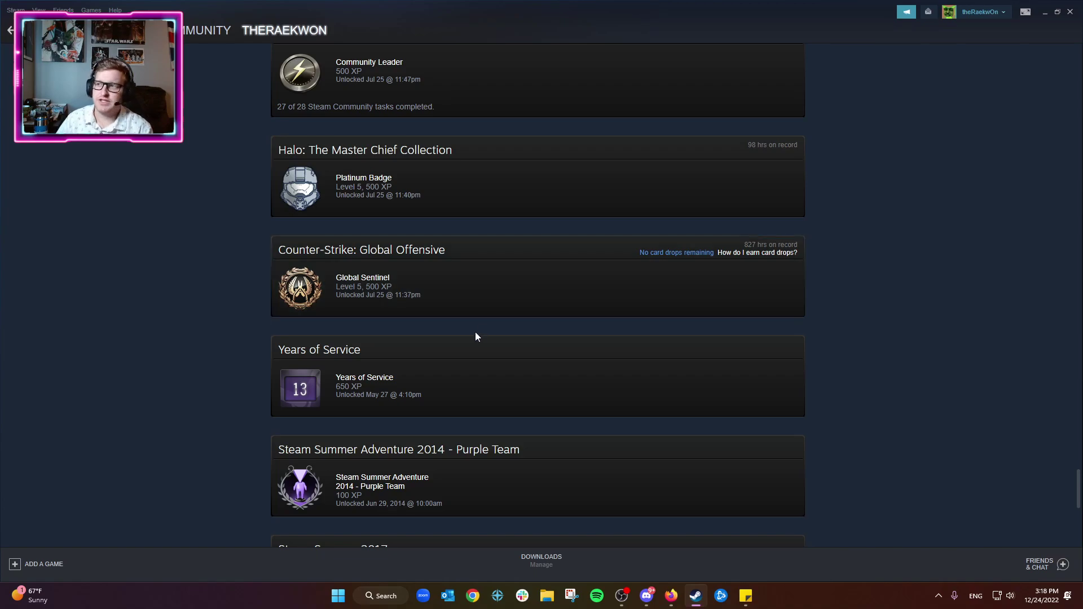
scroll(468, 335, down, 2)
scroll(468, 335, down, 1)
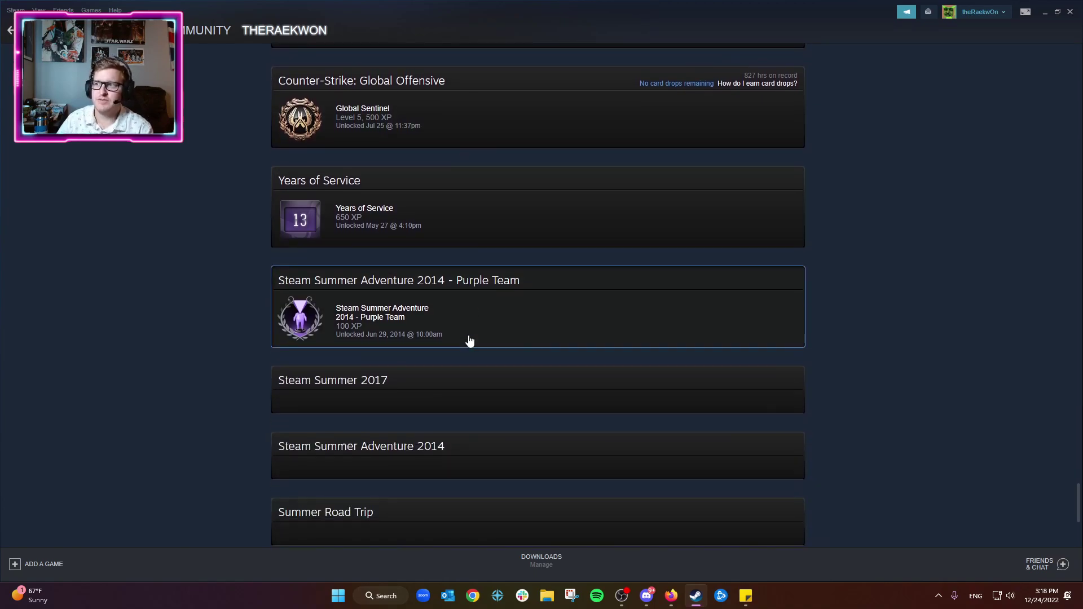
scroll(437, 310, up, 1)
scroll(479, 333, down, 5)
scroll(374, 375, up, 3)
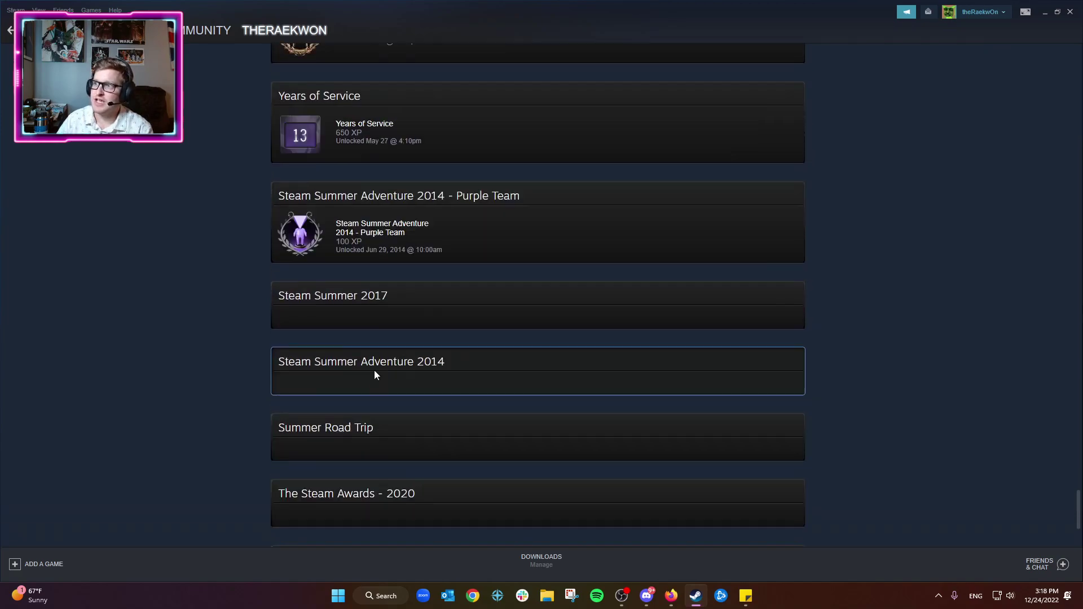
scroll(378, 374, up, 3)
scroll(378, 374, up, 1)
scroll(338, 368, up, 1)
scroll(296, 364, up, 2)
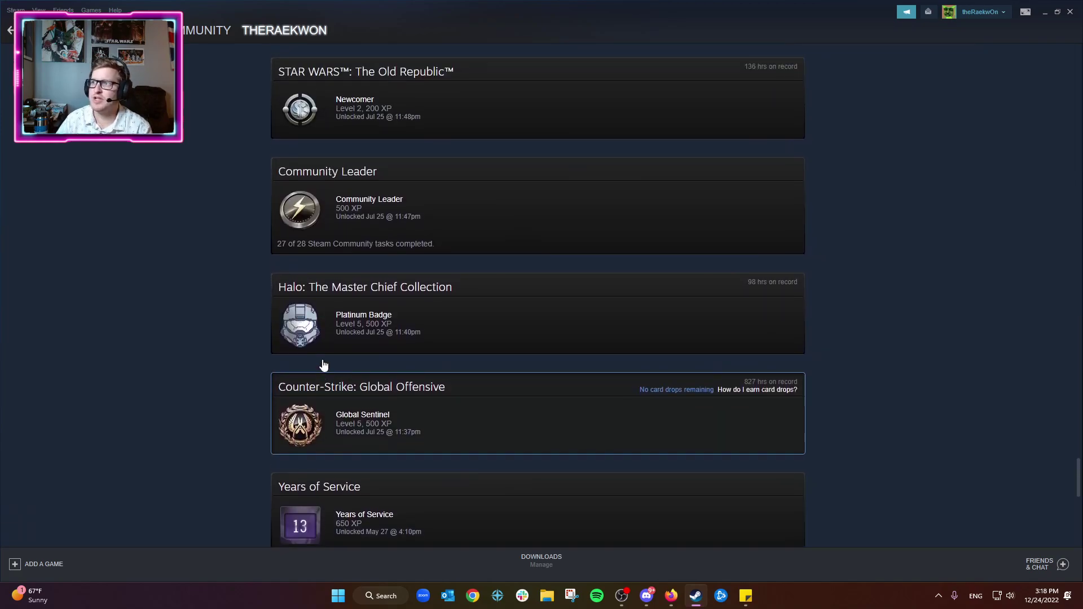
scroll(320, 363, up, 2)
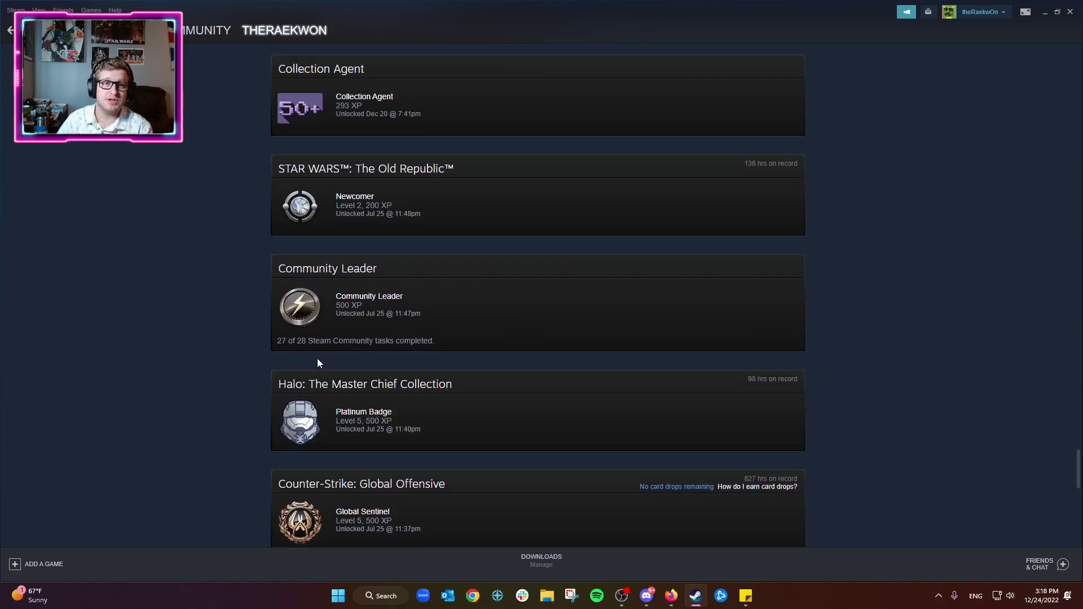
scroll(476, 382, up, 4)
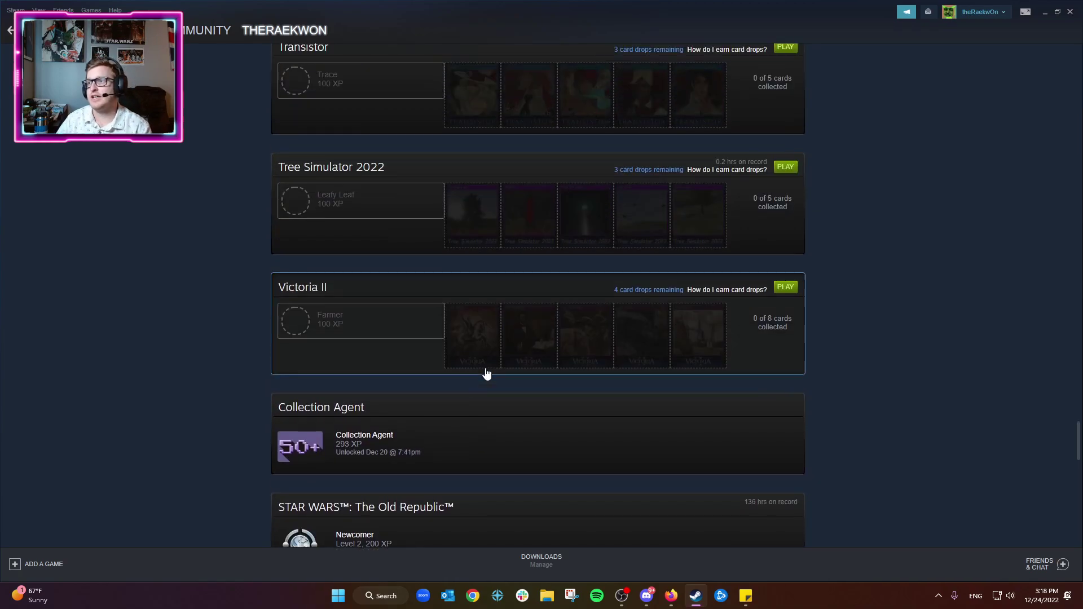